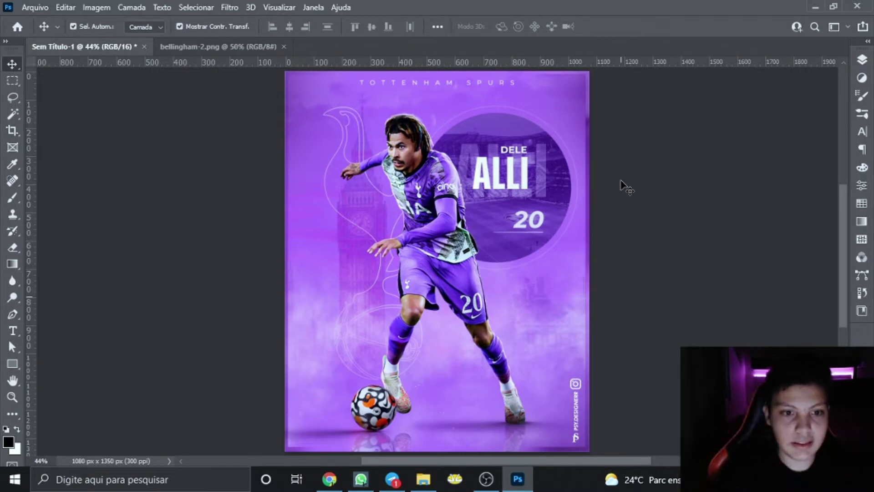
- Hide the 'ajustes finais' group and select the 'logo spurs' group
click(861, 60)
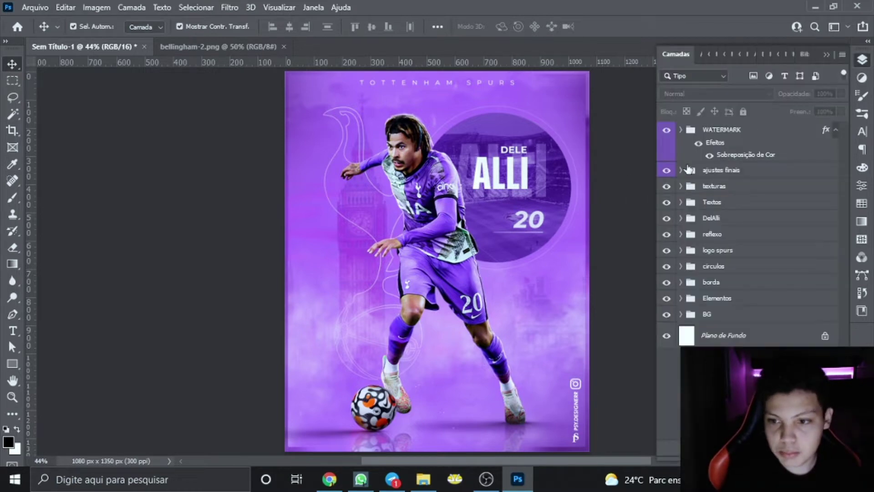
click(667, 170)
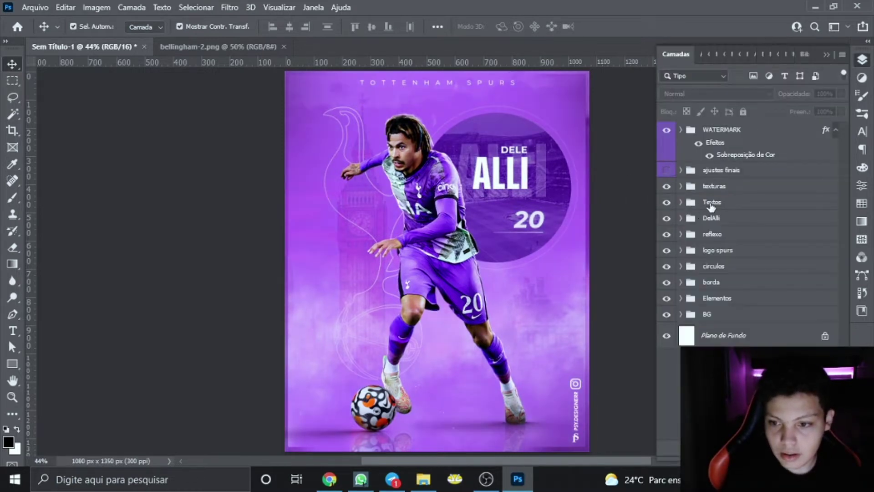
click(706, 206)
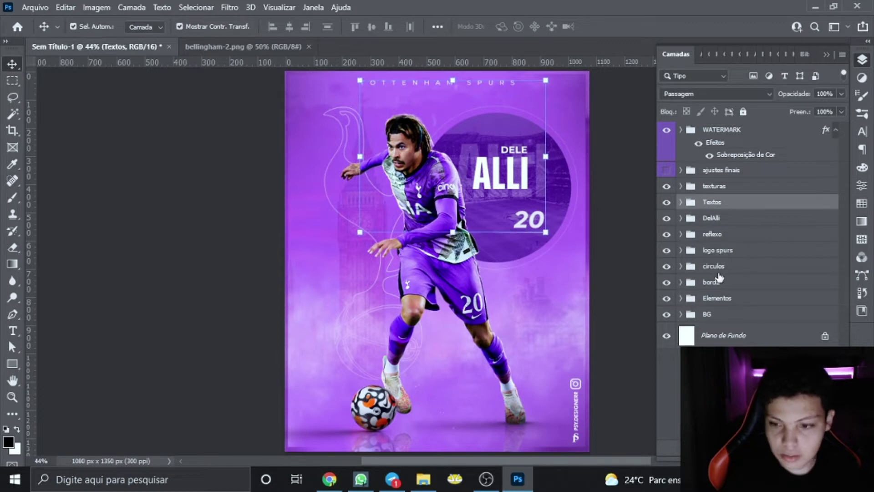
click(721, 256)
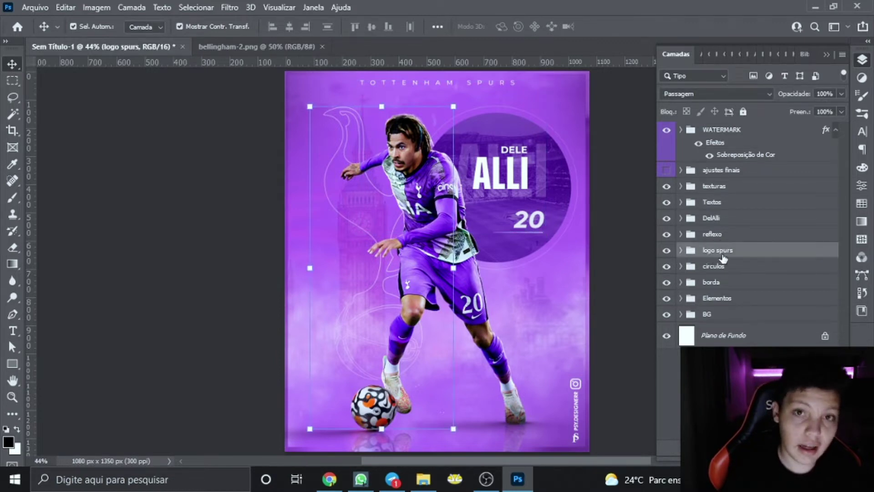
- Centre the Spurs logo horizontally, aligned to the canvas
click(437, 26)
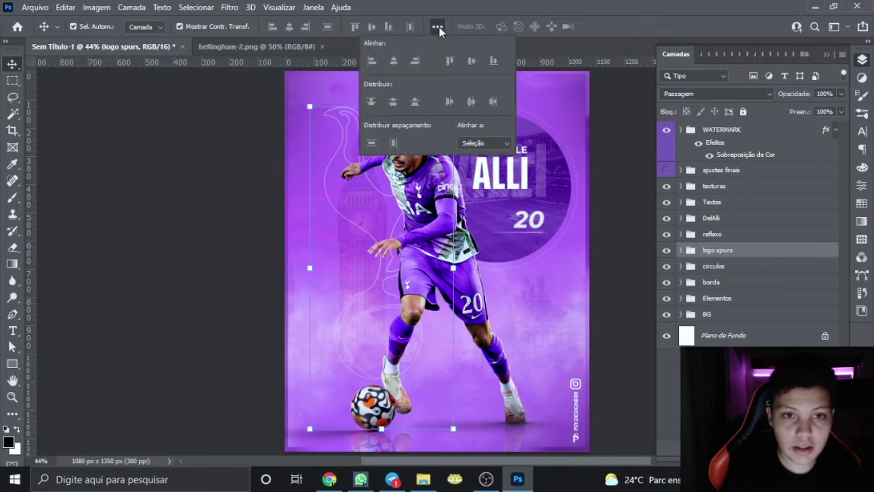
click(504, 143)
click(476, 160)
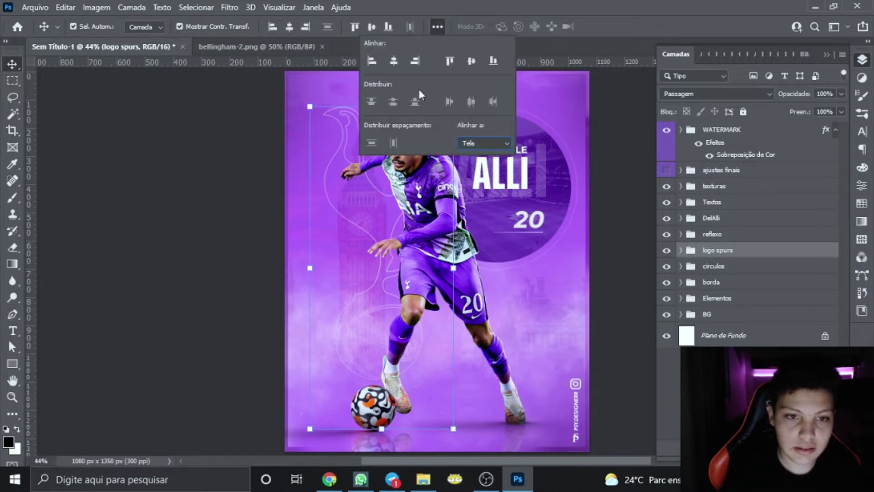
click(383, 59)
click(198, 223)
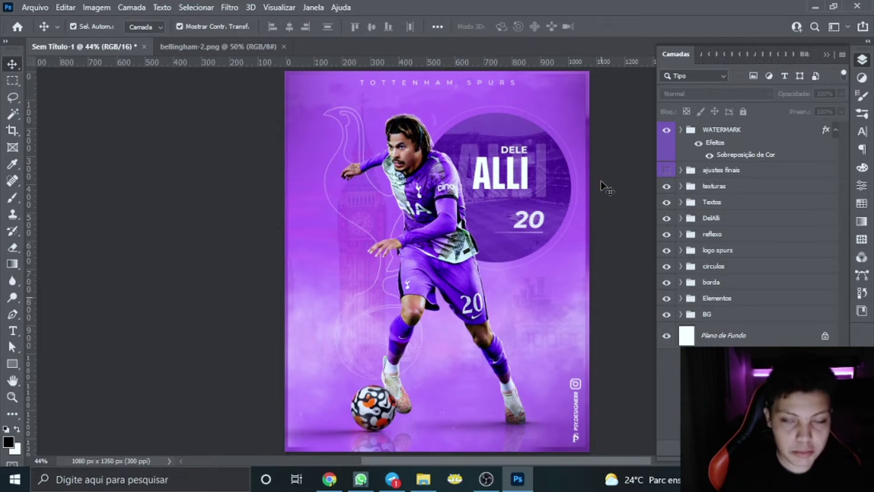
click(832, 57)
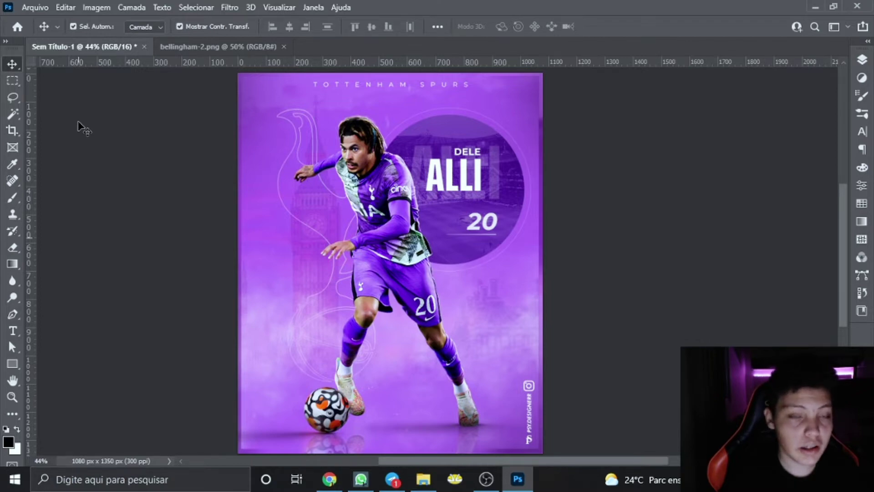
- Bring up a crop frame on the poster and list the crop ratio presets
click(13, 132)
click(105, 27)
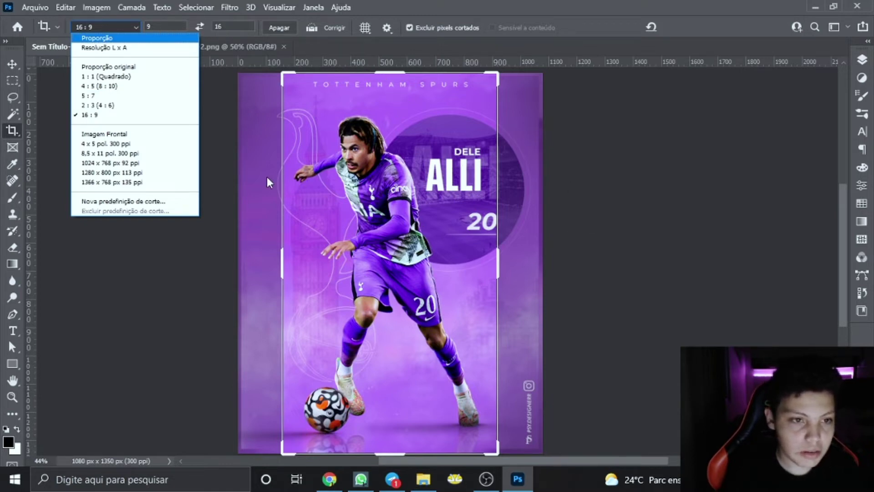
- Set the crop ratio to 9:16 (width 9, height 16)
click(90, 115)
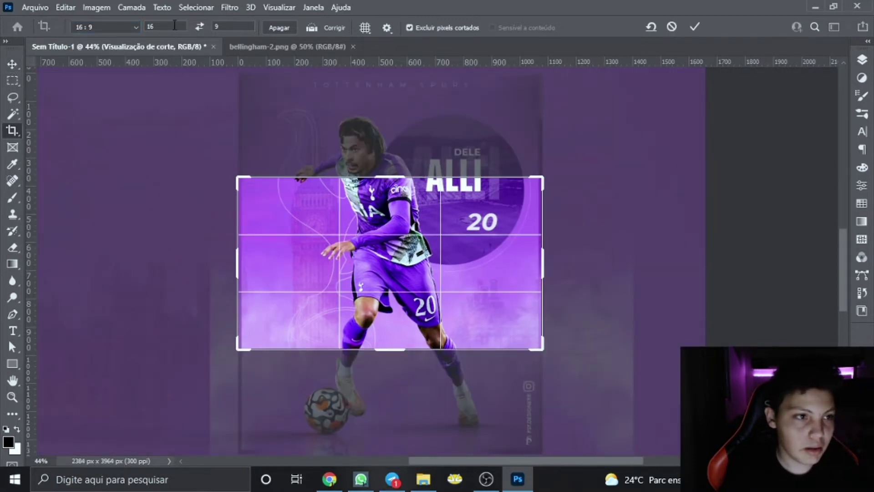
text(9)
key(Tab)
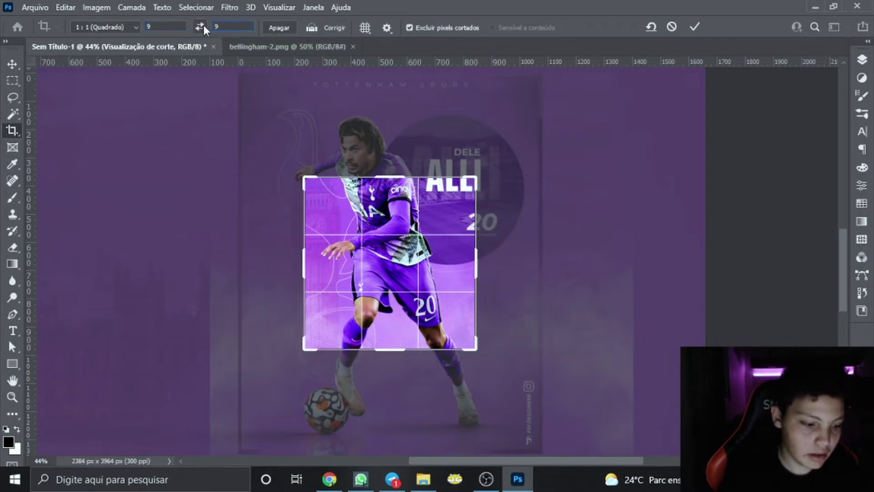
double_click(216, 26)
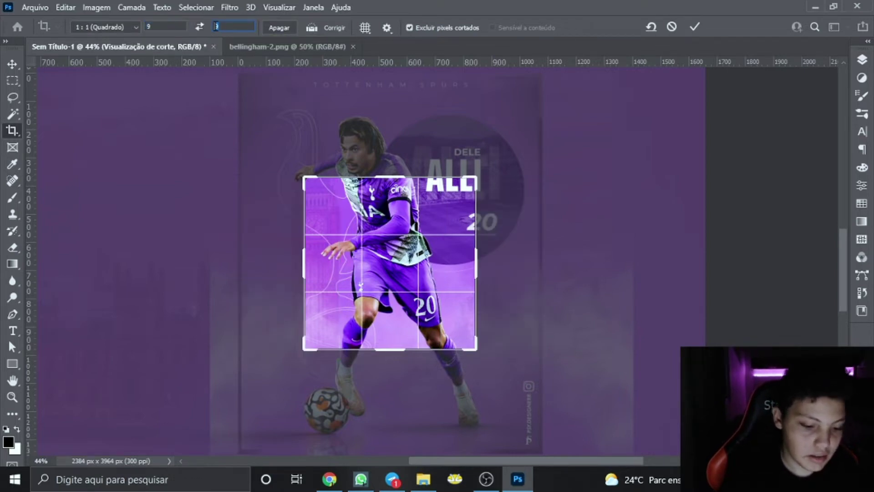
text(16)
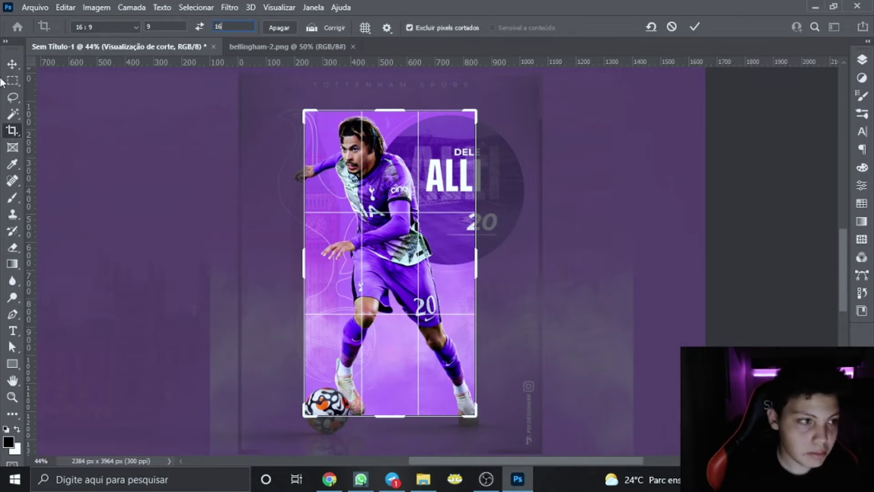
key(Return)
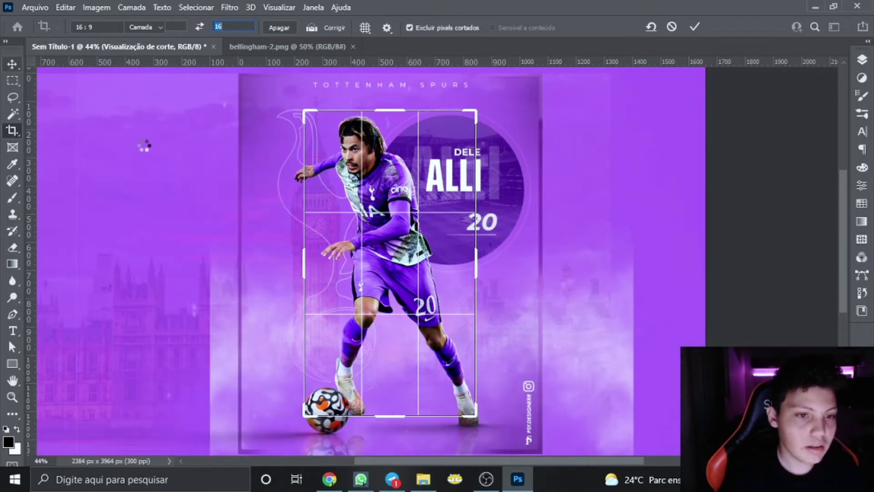
- Apply the 9:16 crop, then undo it to restore the full 1080 x 1350 poster
key(v)
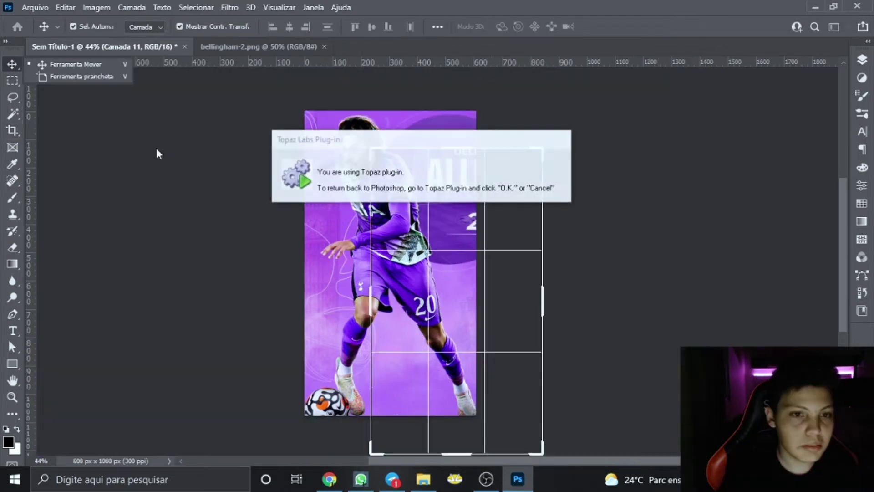
click(72, 106)
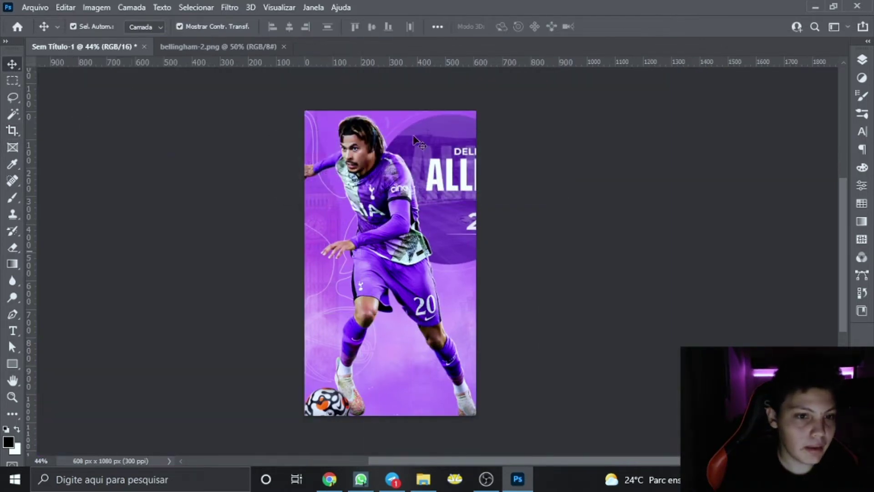
key(ctrl+z)
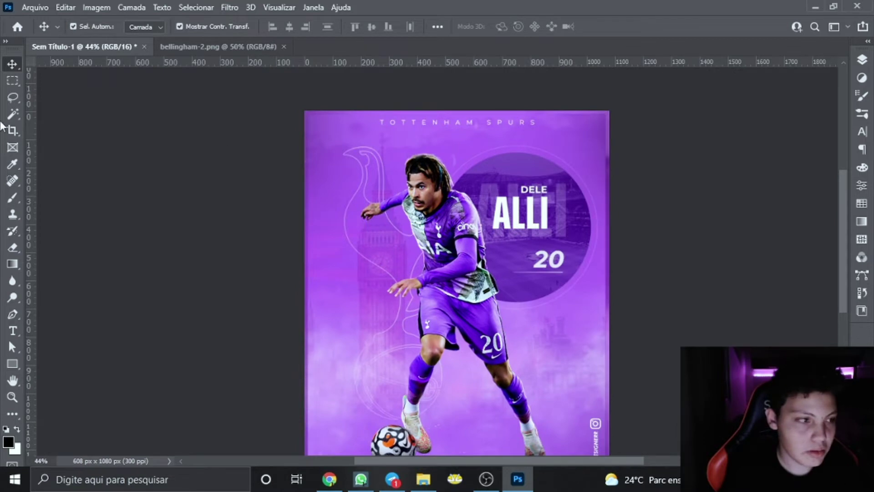
click(13, 130)
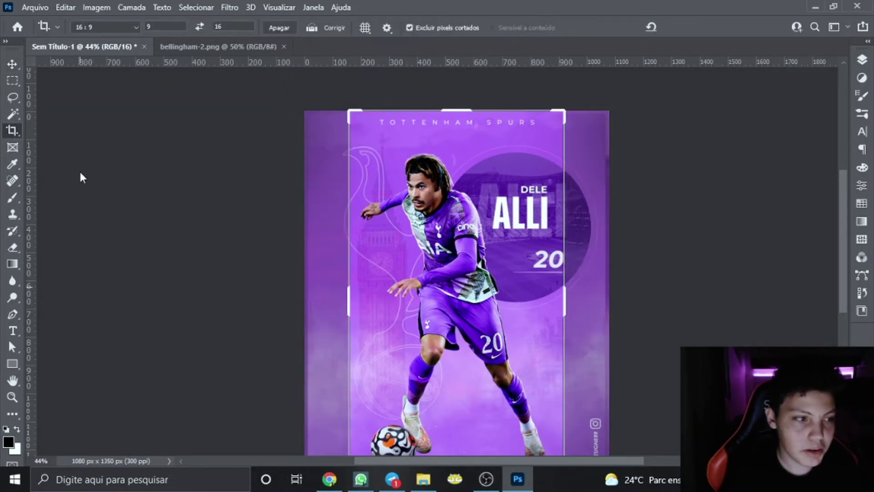
- Drag vertical guides onto the left and right edges of the 9:16 crop box, without cropping
scroll(503, 223, down, 3)
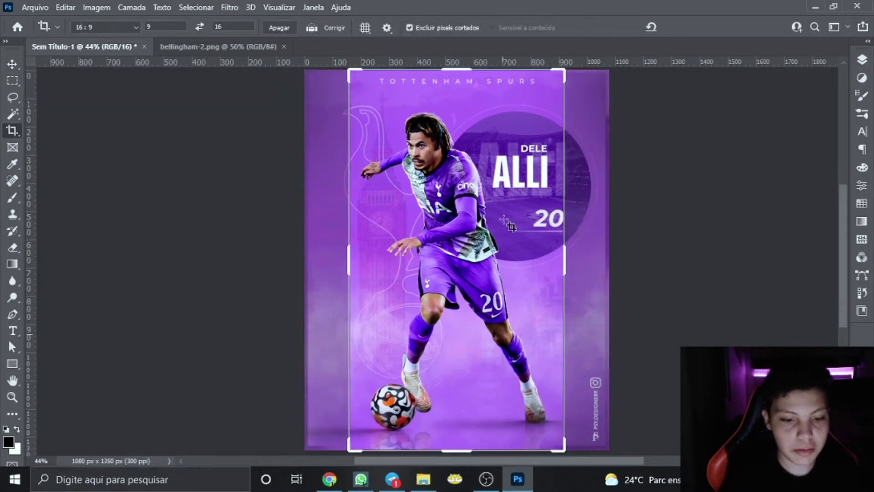
drag(457, 459, 482, 459)
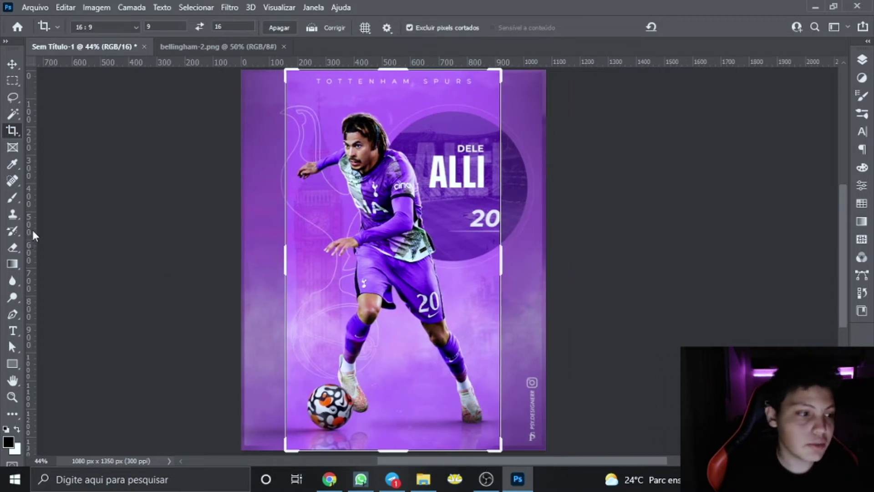
drag(33, 233, 284, 221)
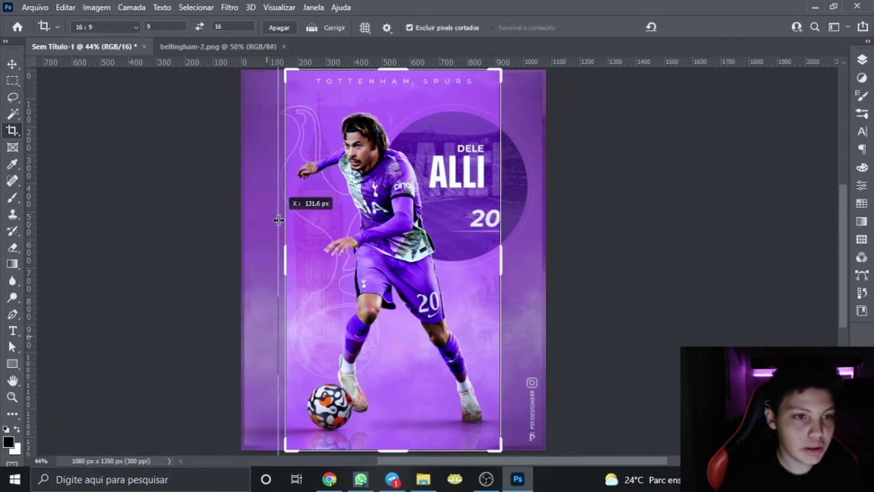
drag(29, 248, 380, 234)
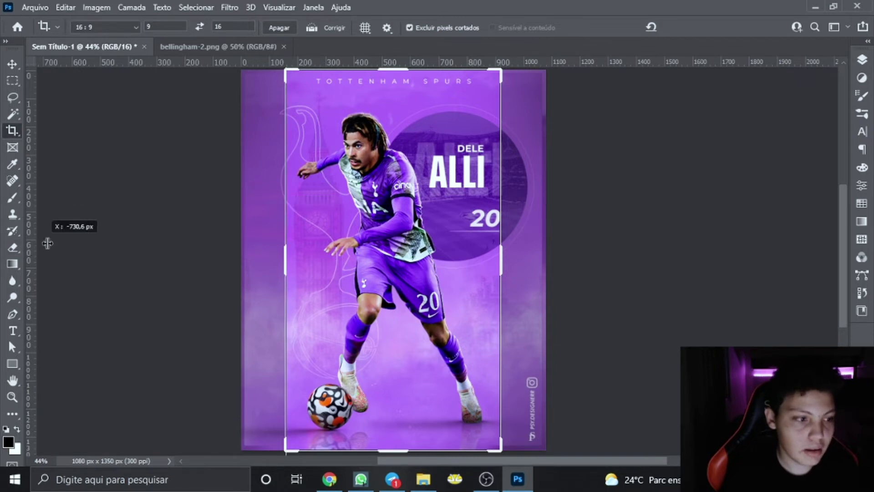
drag(380, 235, 501, 232)
click(12, 64)
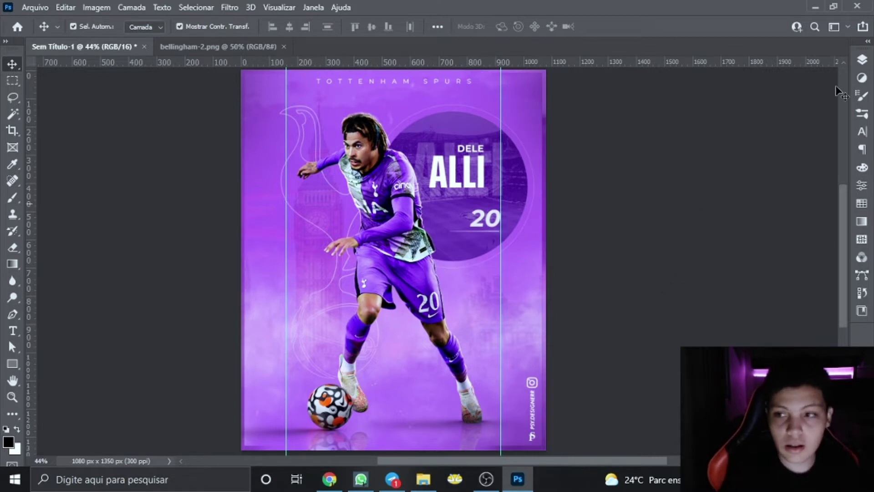
click(862, 60)
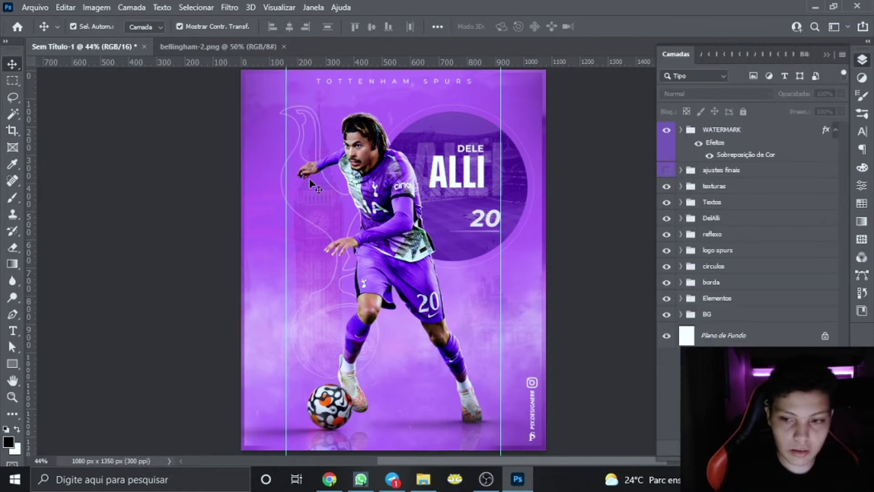
- Nudge the Spurs logo right, and the '20' with its line left
click(718, 252)
key(shift+Right)
key(shift+Right)
key(shift+Right)
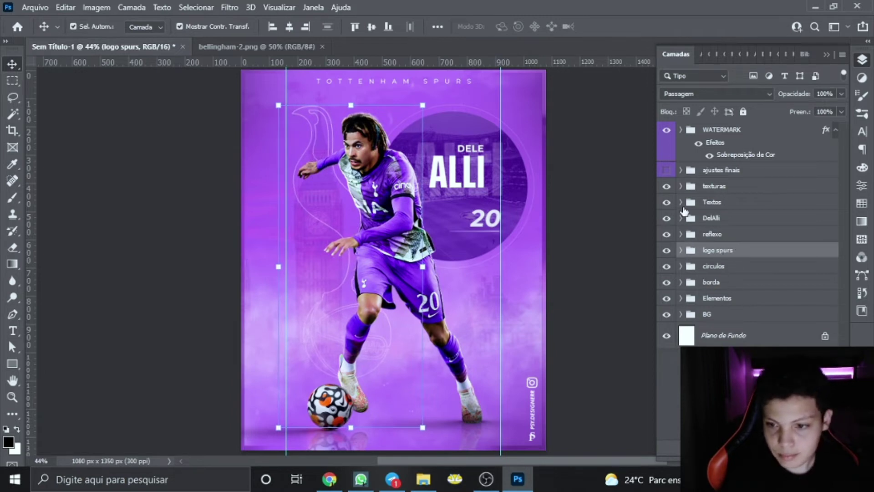
click(681, 204)
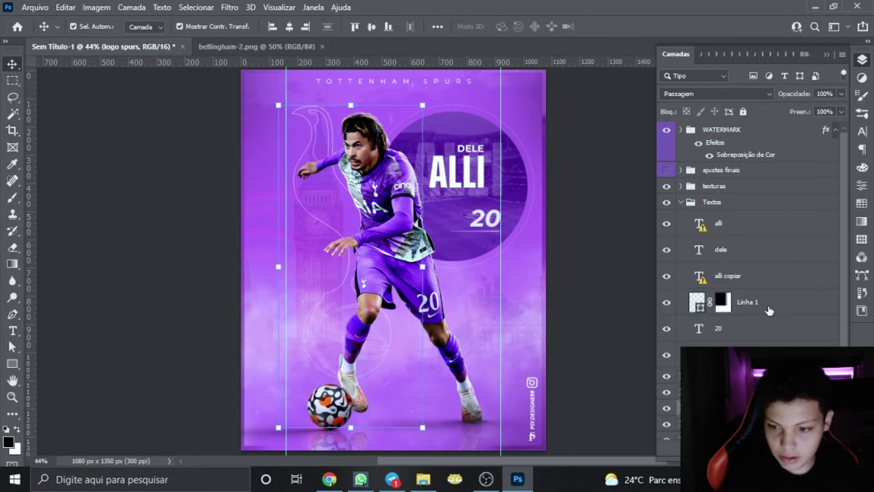
shift+click(758, 330)
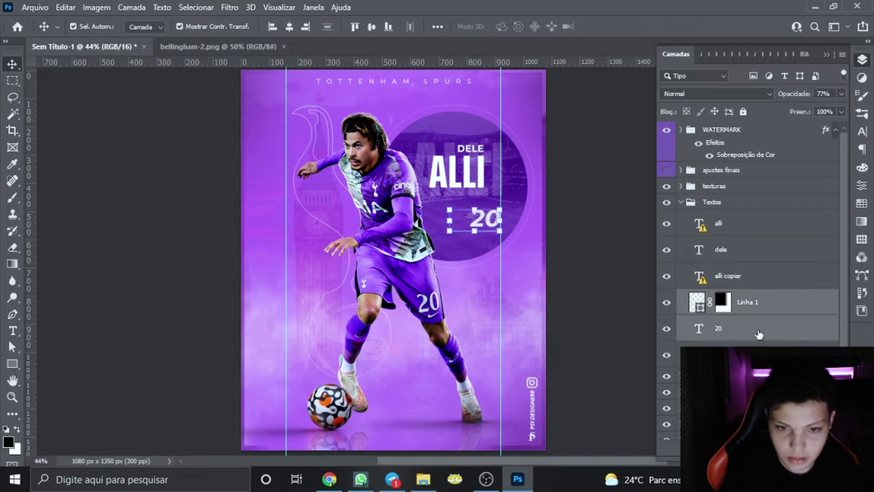
key(shift+Left)
key(shift+Left)
key(shift+Left)
key(shift+Left)
key(shift+Left)
key(shift+Left)
key(shift+Left)
key(shift+Left)
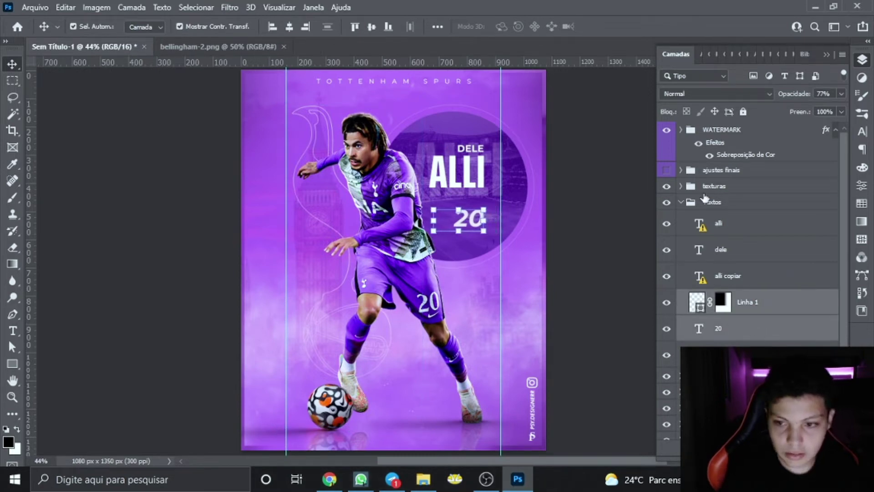
click(681, 202)
click(562, 235)
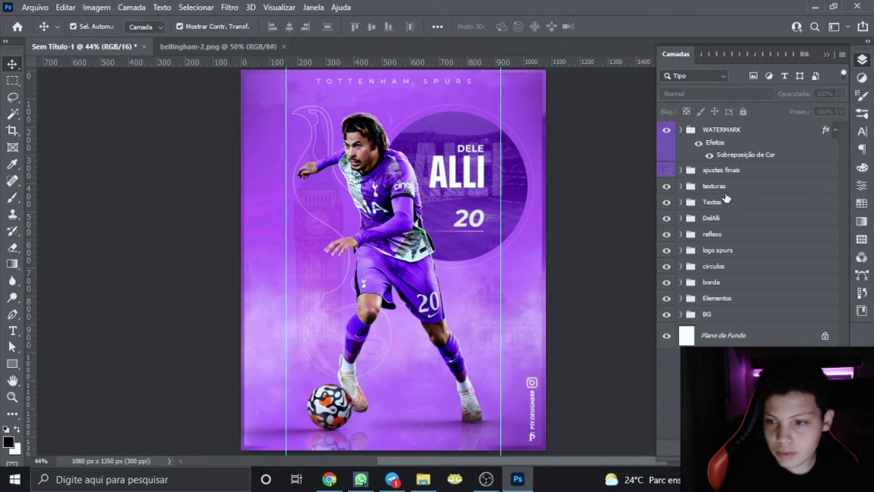
- Move the 'tottenham spurs' text above the Textos group, then select circulos and Textos together
click(727, 203)
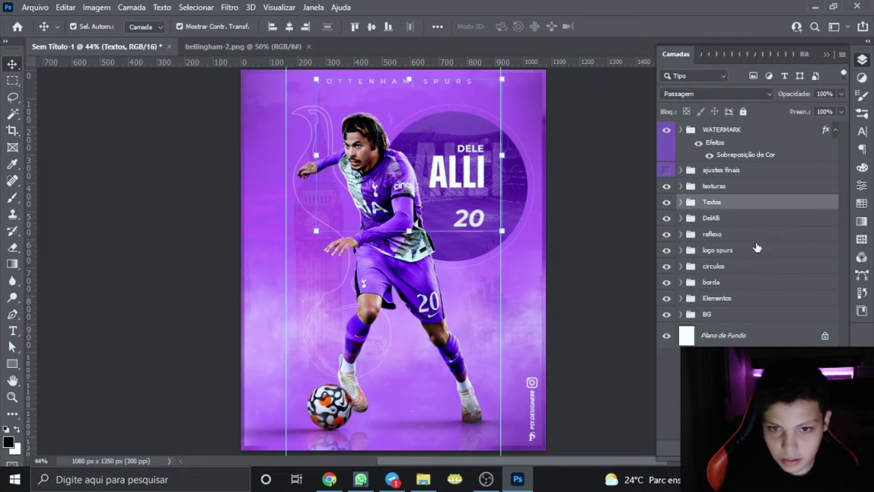
click(681, 202)
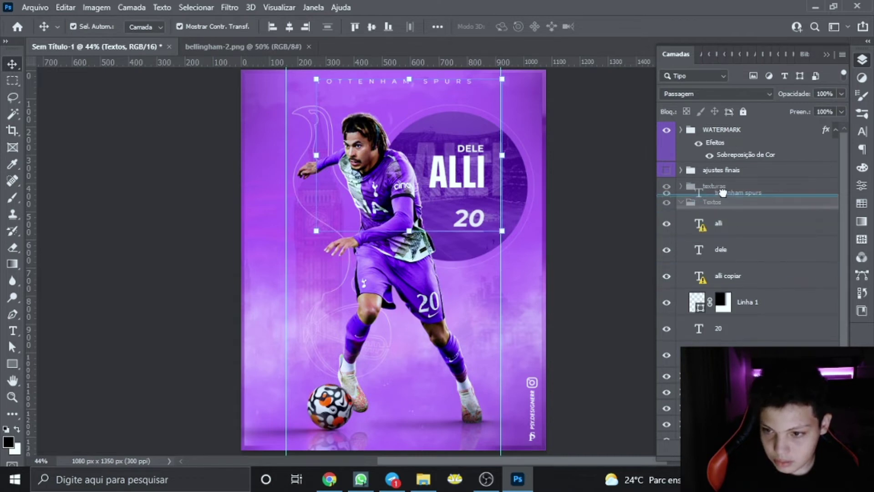
drag(728, 330, 722, 204)
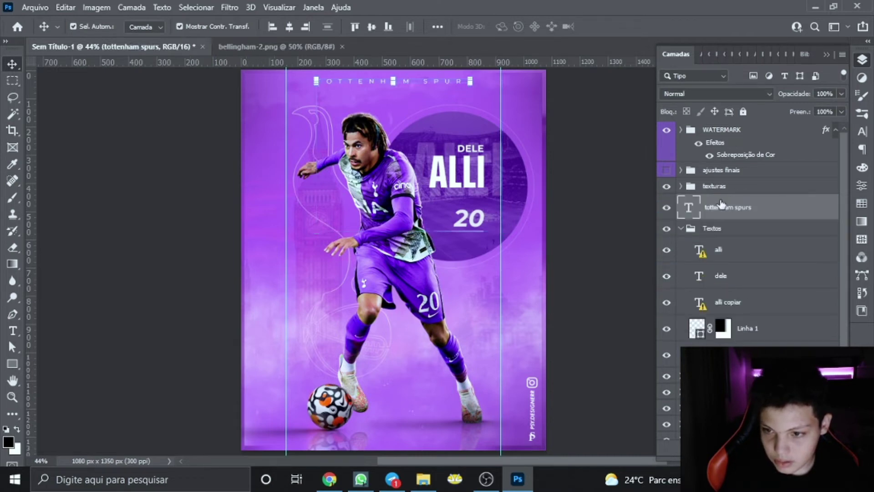
click(682, 229)
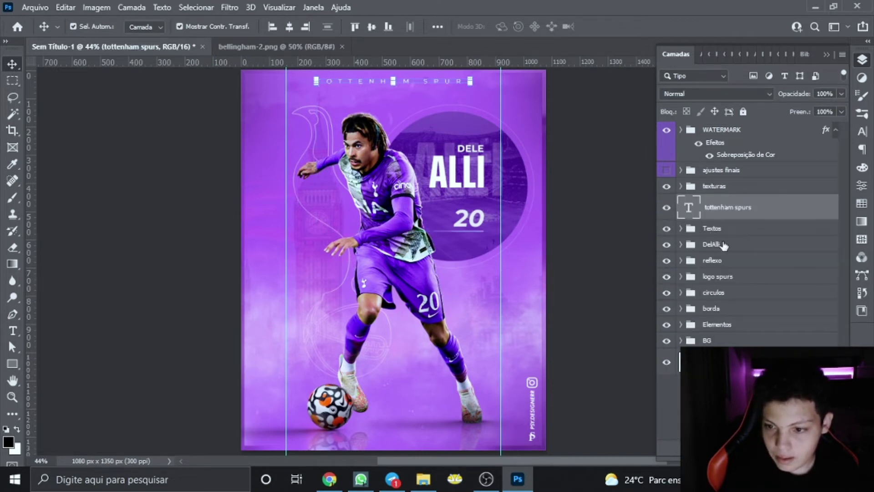
click(716, 294)
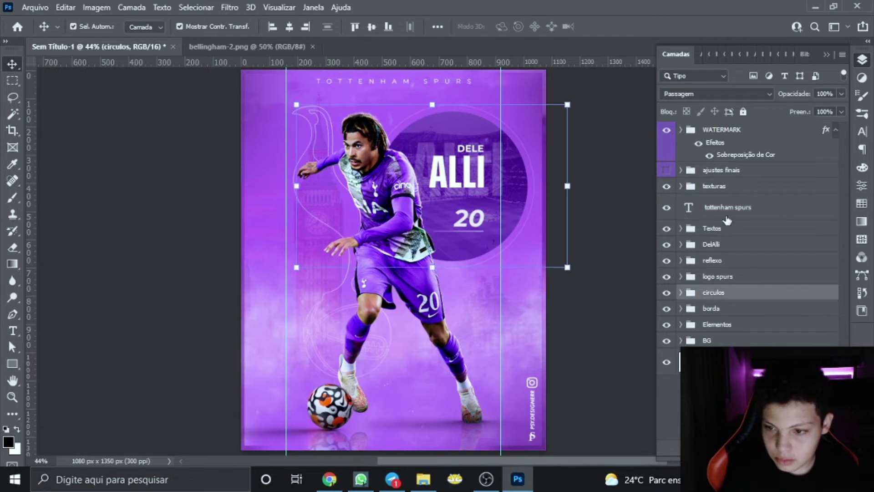
ctrl+click(717, 229)
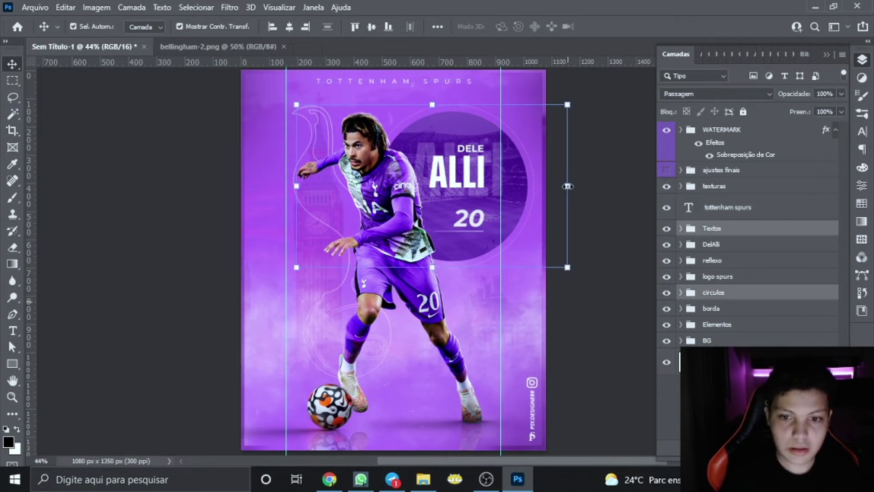
click(556, 186)
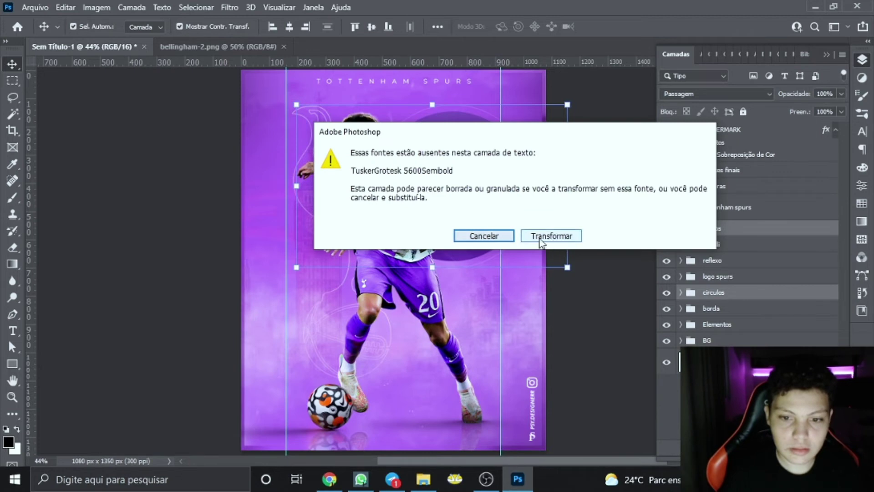
- Scale the circle and texts to about 86% and shift them slightly up
click(541, 236)
drag(568, 186, 530, 186)
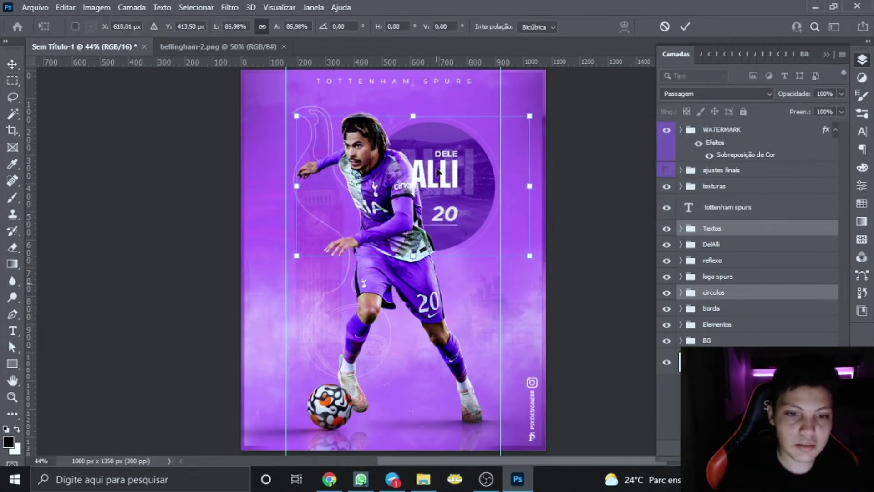
drag(437, 171, 437, 170)
drag(436, 170, 437, 171)
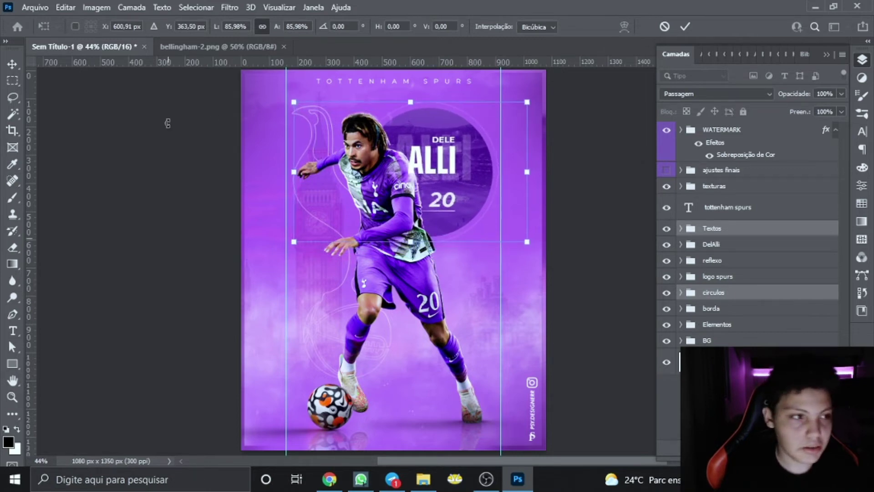
right_click(13, 64)
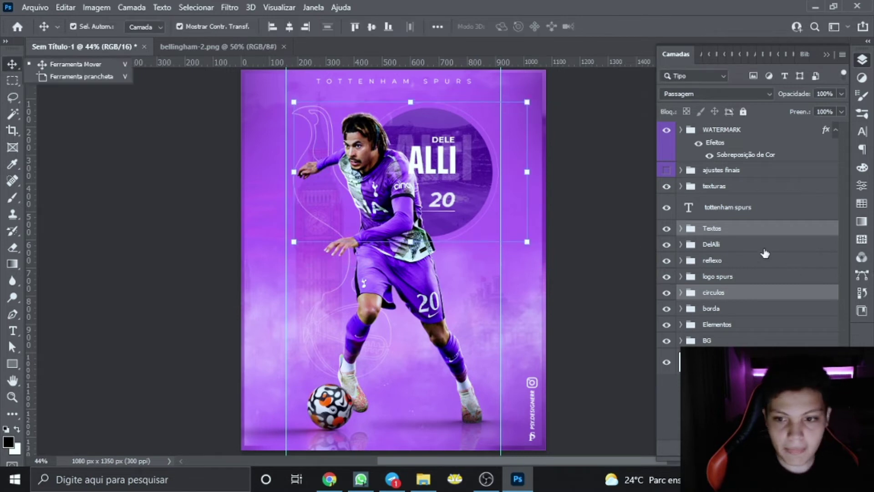
- Nudge the DELE ALLI 20 text in the Textos group to the right
click(723, 230)
key(shift+Right)
key(shift+Right)
key(shift+Right)
key(shift+Right)
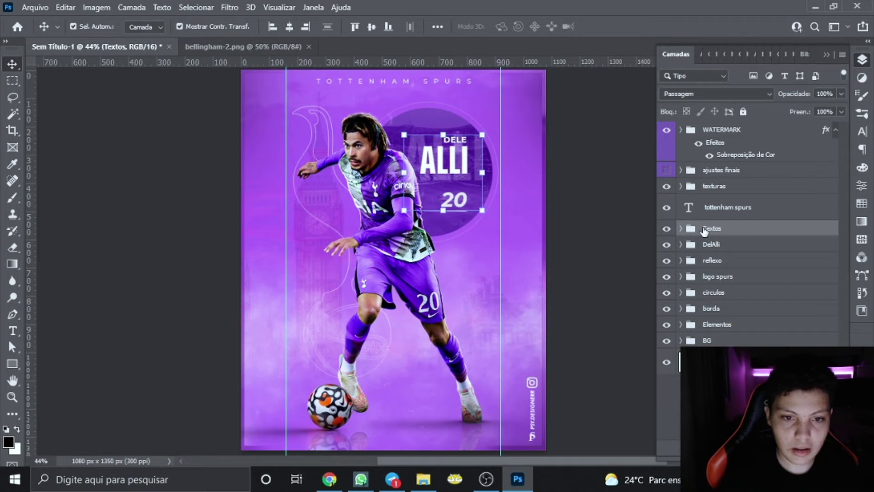
click(179, 150)
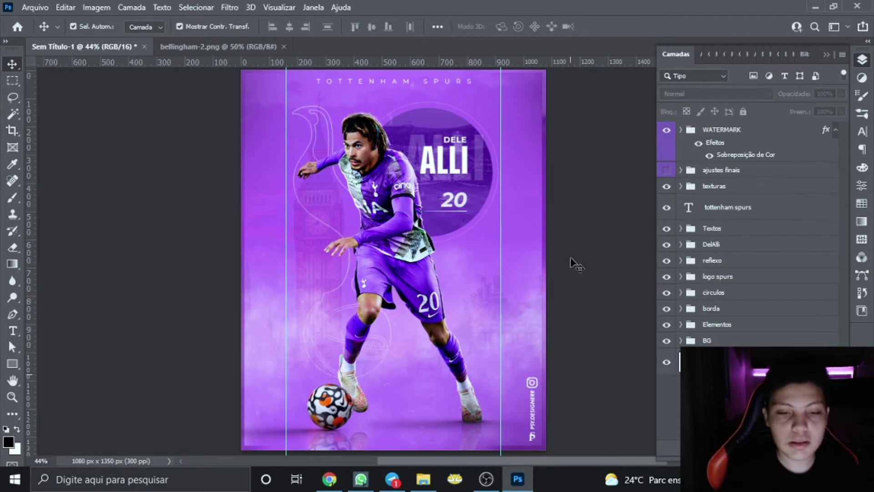
click(826, 55)
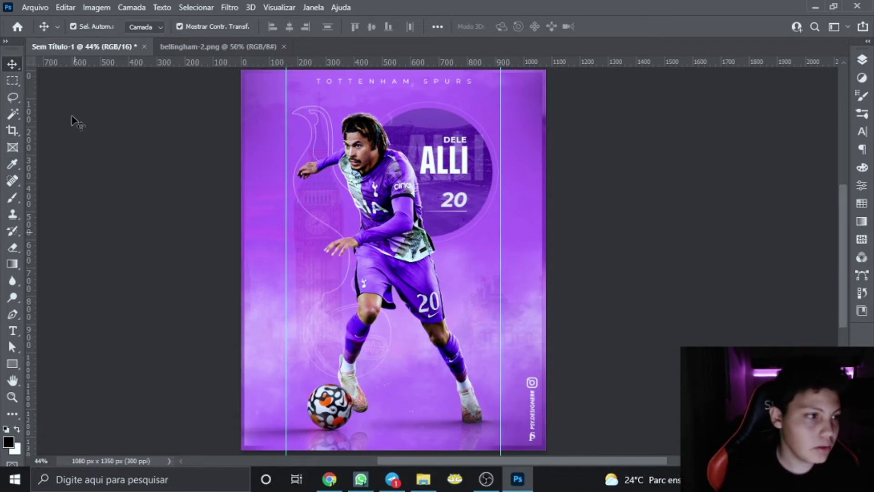
- Crop the Dele Alli poster to 760x1350 between the guides, then switch to bellingham-2.png
click(13, 131)
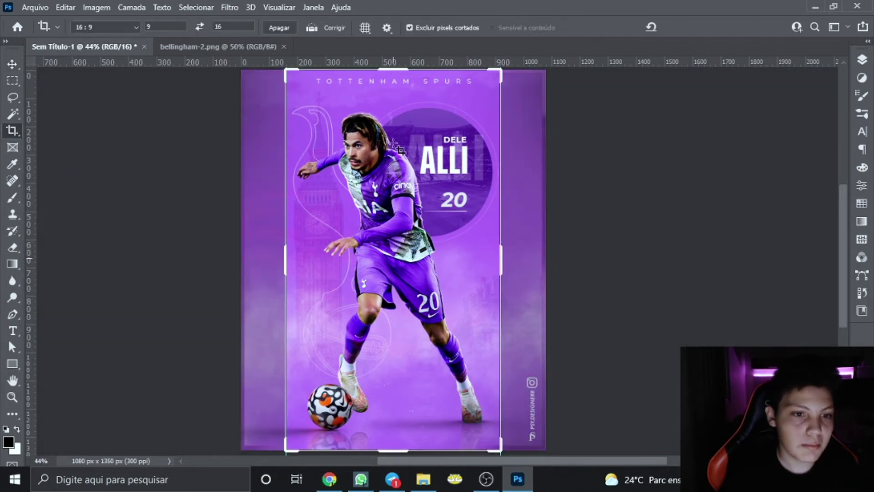
click(394, 145)
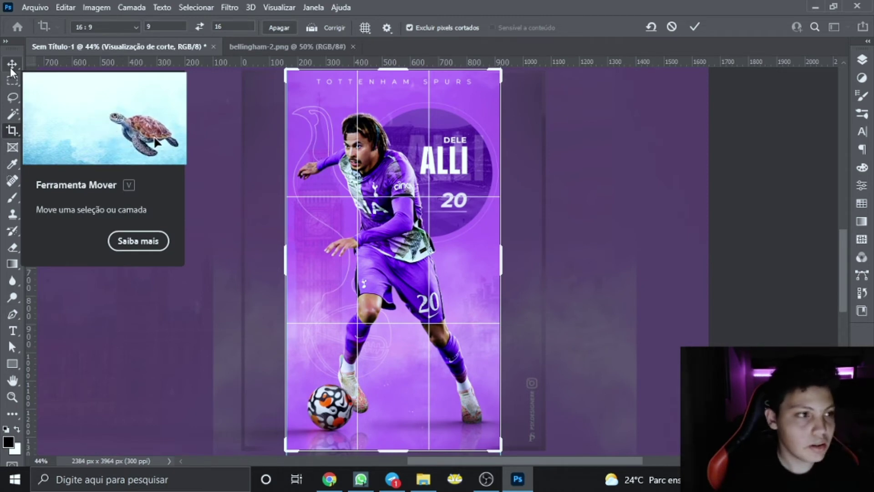
click(12, 65)
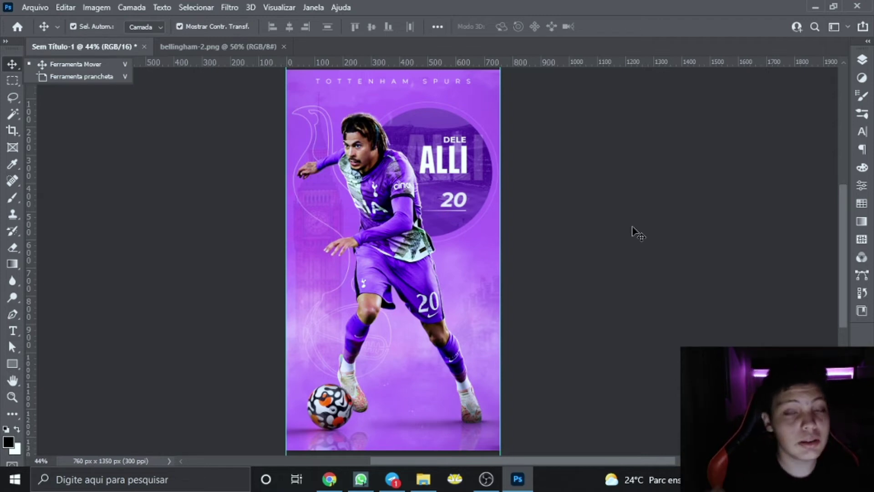
click(201, 42)
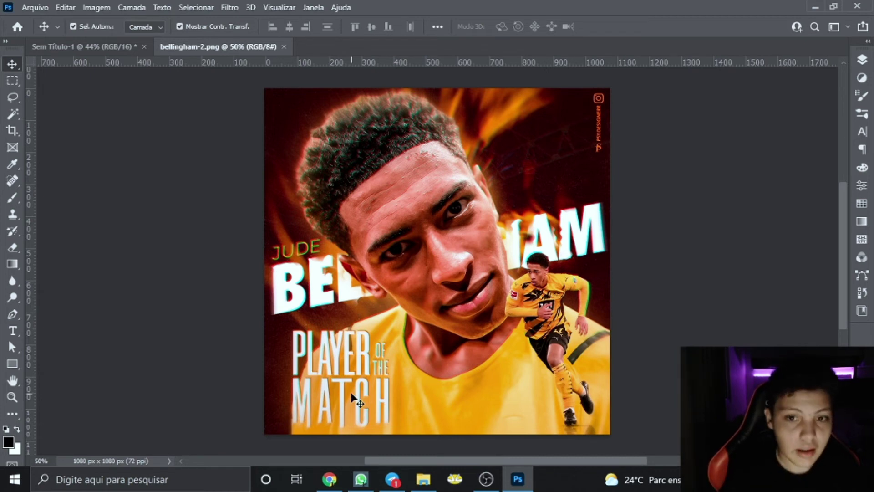
- Place vertical guides on both edges of a 9:16 crop box on the Bellingham poster, uncropped
click(13, 131)
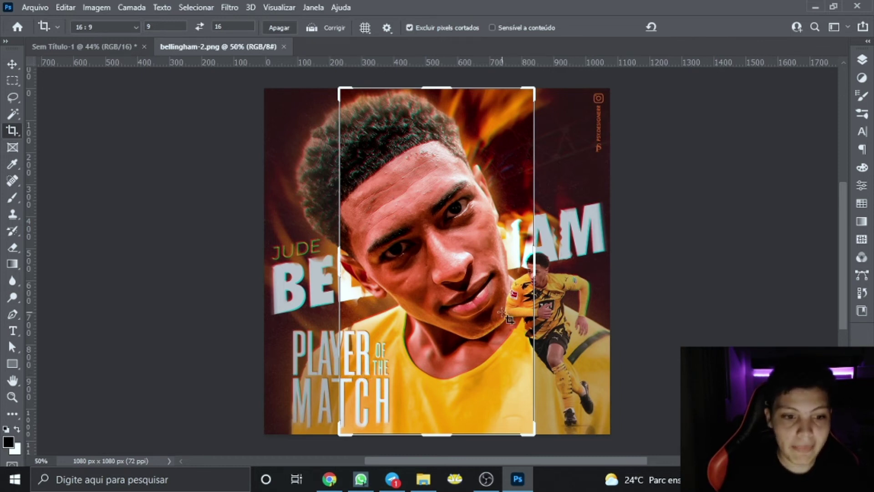
drag(30, 205, 340, 189)
drag(30, 223, 534, 228)
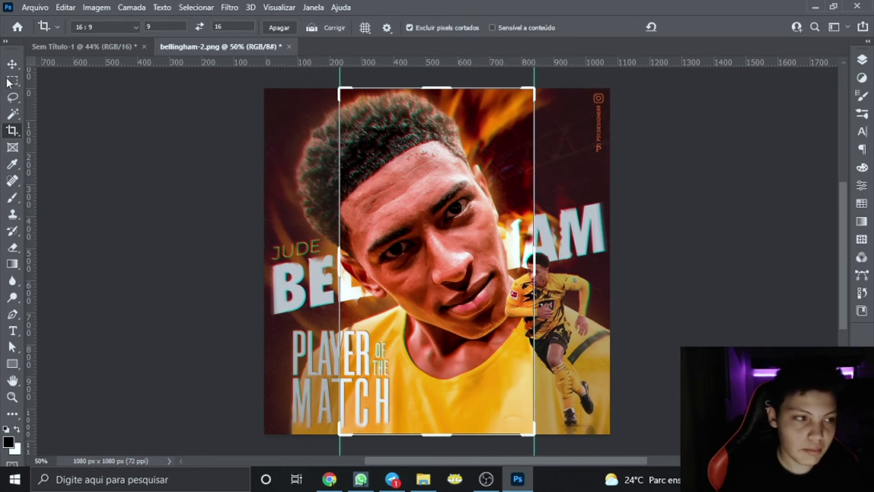
click(13, 66)
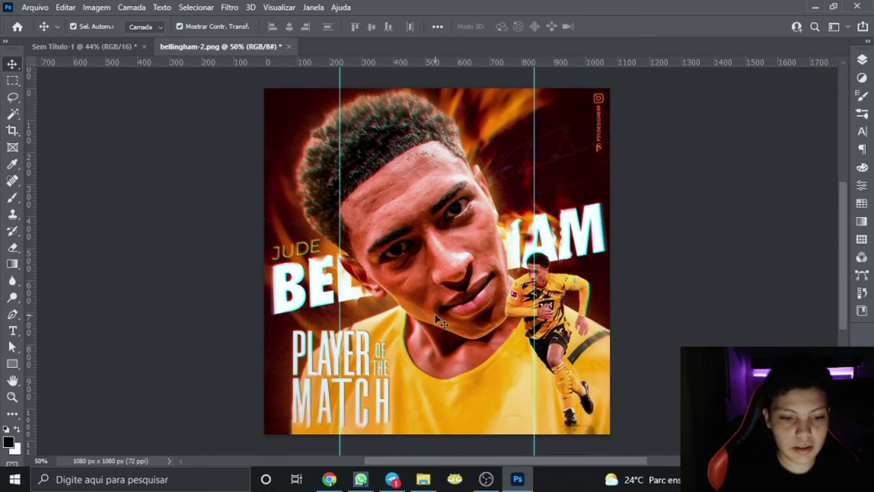
key(b)
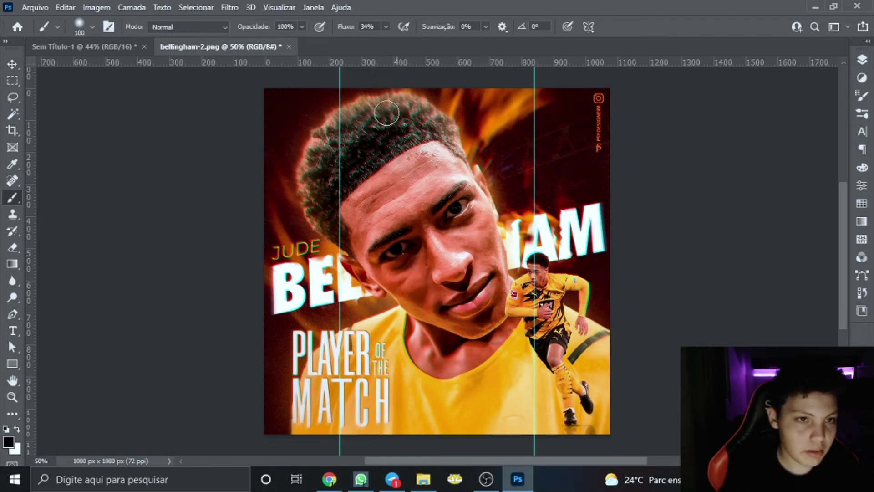
click(387, 27)
click(417, 293)
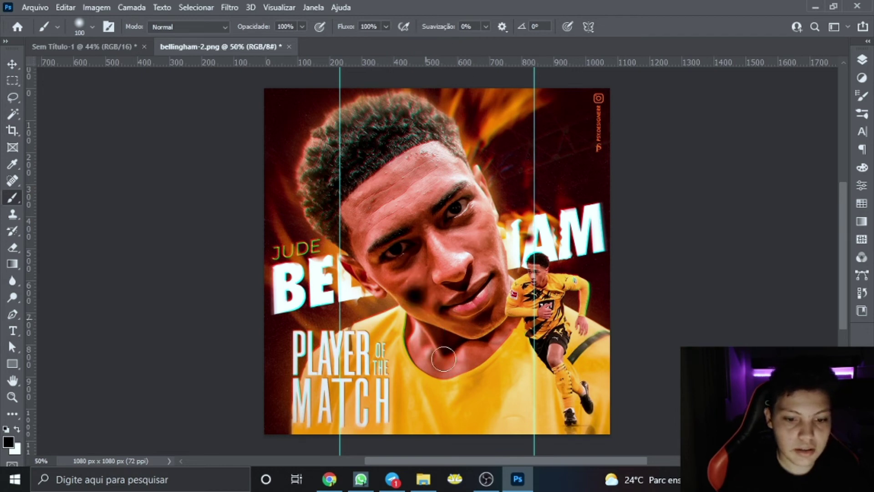
drag(416, 293, 461, 412)
drag(523, 296, 447, 340)
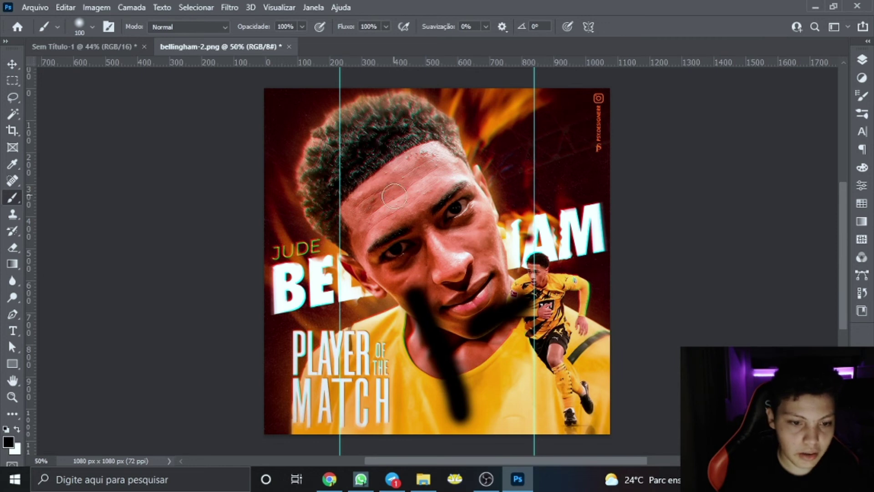
click(358, 360)
drag(355, 361, 495, 119)
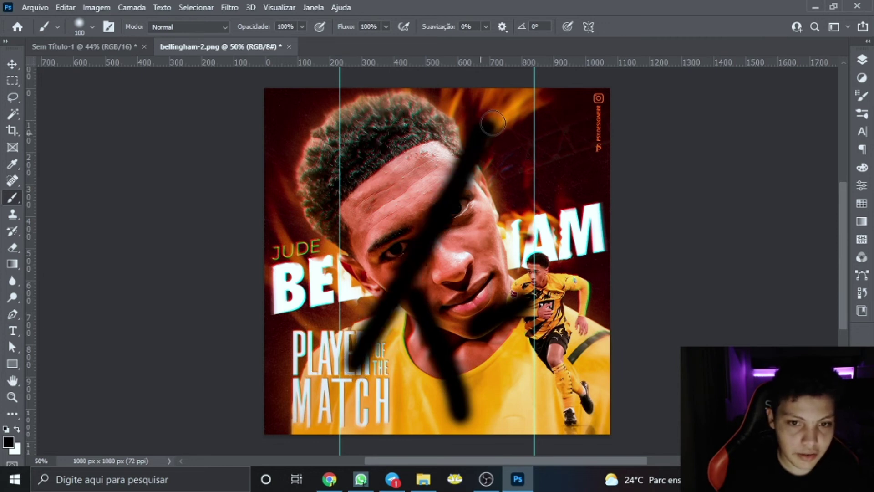
click(8, 61)
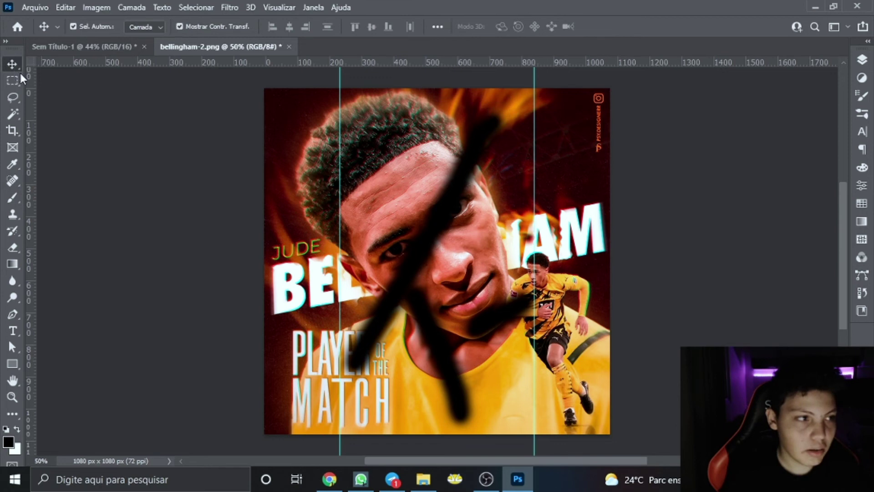
key(ctrl+z)
key(ctrl+z)
key(ctrl+z)
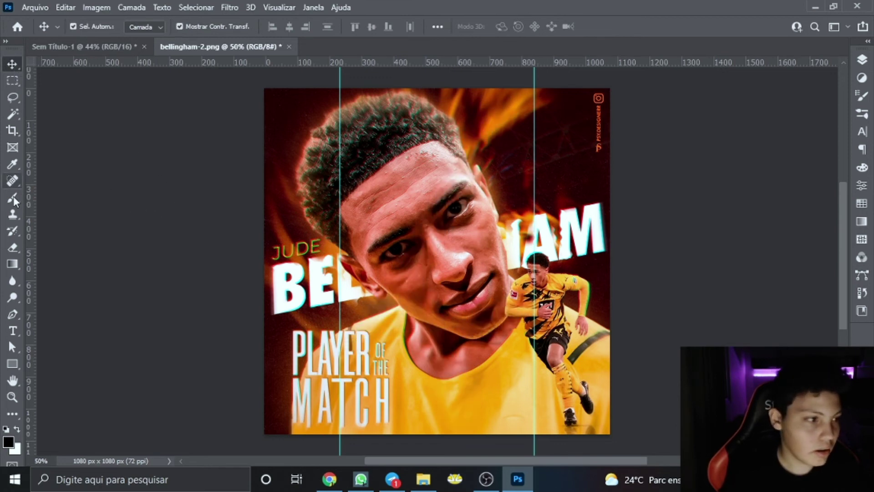
click(9, 131)
click(448, 194)
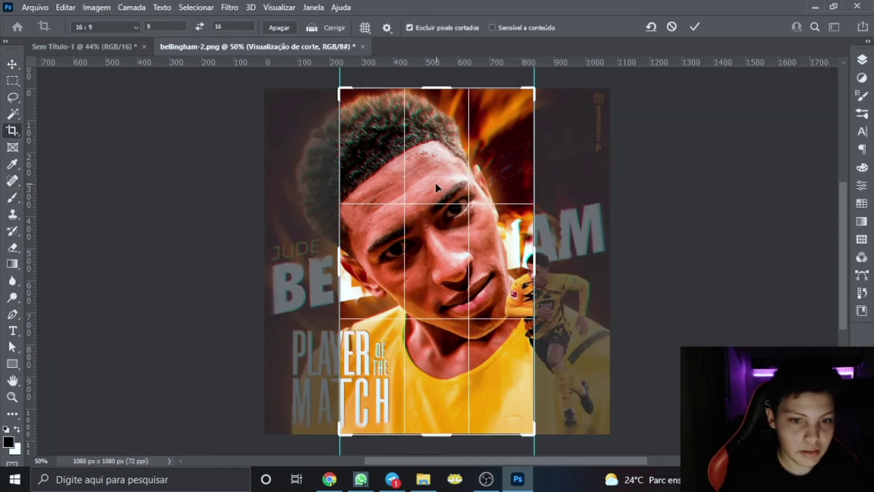
click(12, 65)
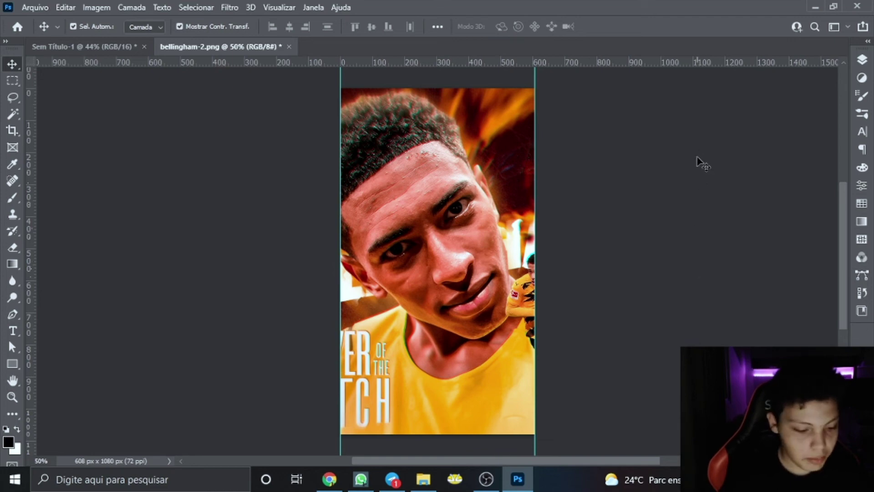
key(ctrl+z)
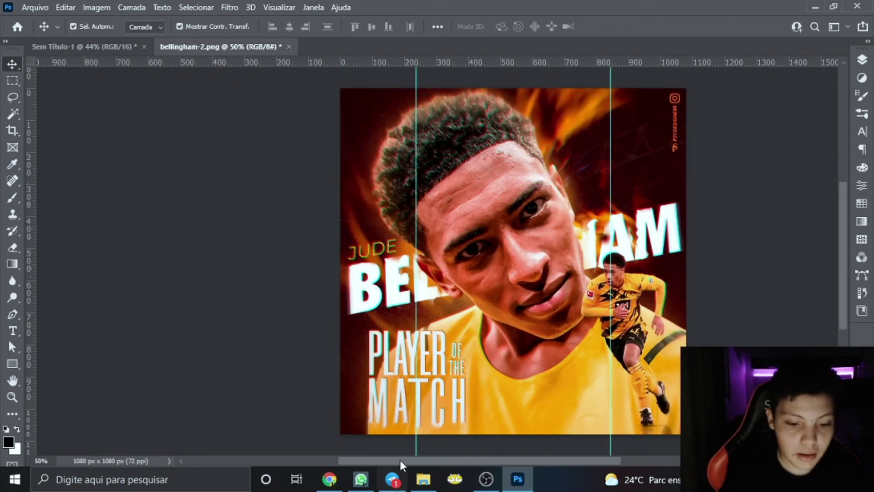
drag(400, 460, 445, 457)
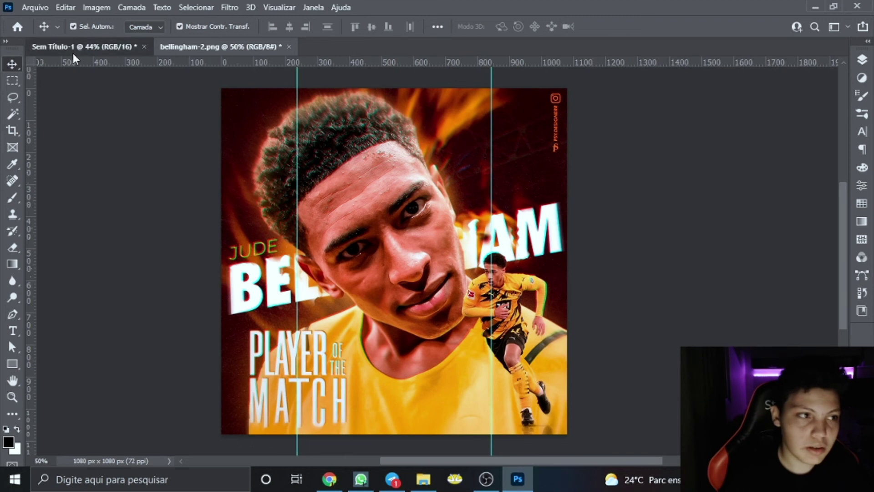
- Switch back to the Sem Título-1 document holding the cropped Dele Alli poster
click(73, 50)
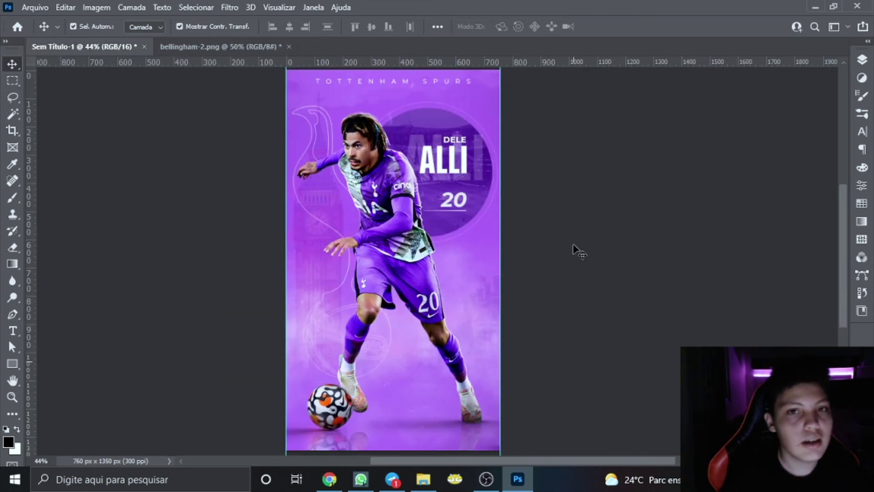